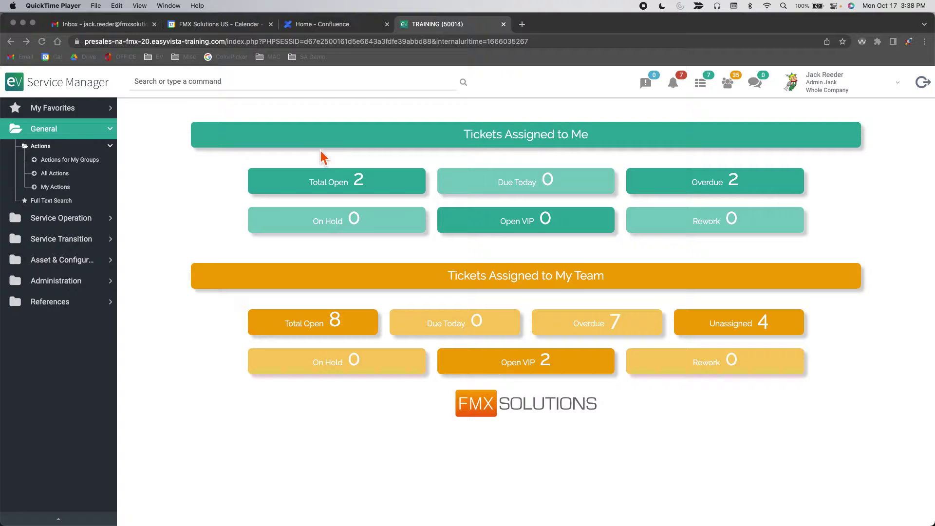
# Step: Open incident I220324_000001 from the recently viewed items
pyautogui.click(198, 83)
pyautogui.click(199, 115)
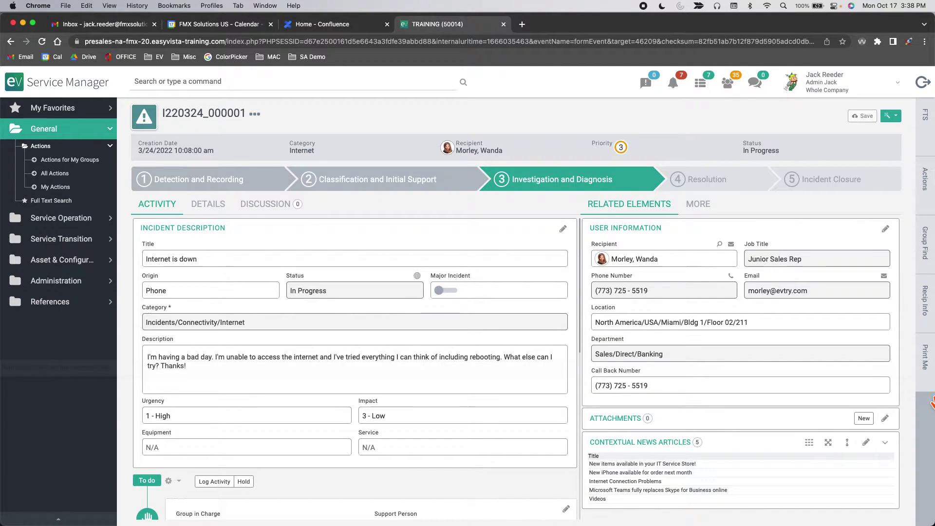
# Step: Show the Print Me printable view of the ticket in the Contextual Apps side panel
pyautogui.click(925, 365)
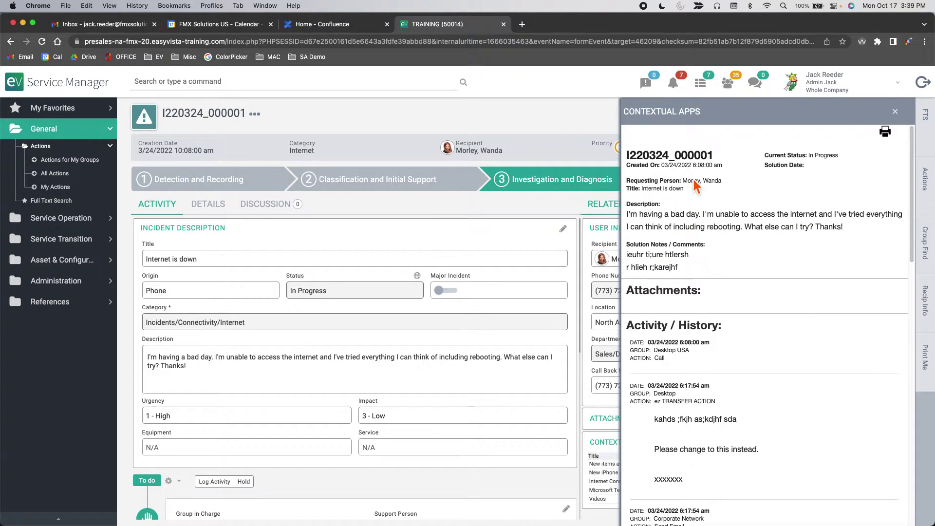
pyautogui.click(928, 360)
pyautogui.click(928, 365)
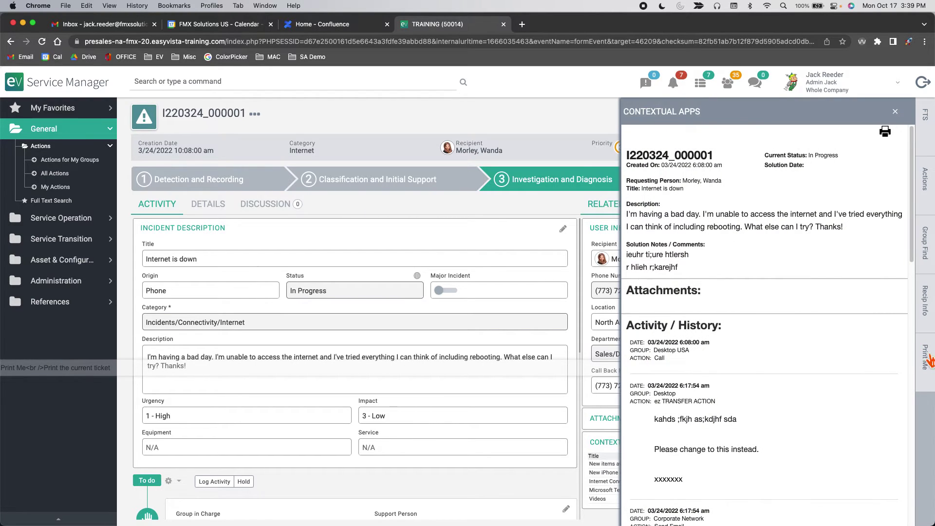
# Step: Bring up Chrome's print preview of the ticket with Save as PDF as destination
pyautogui.click(885, 133)
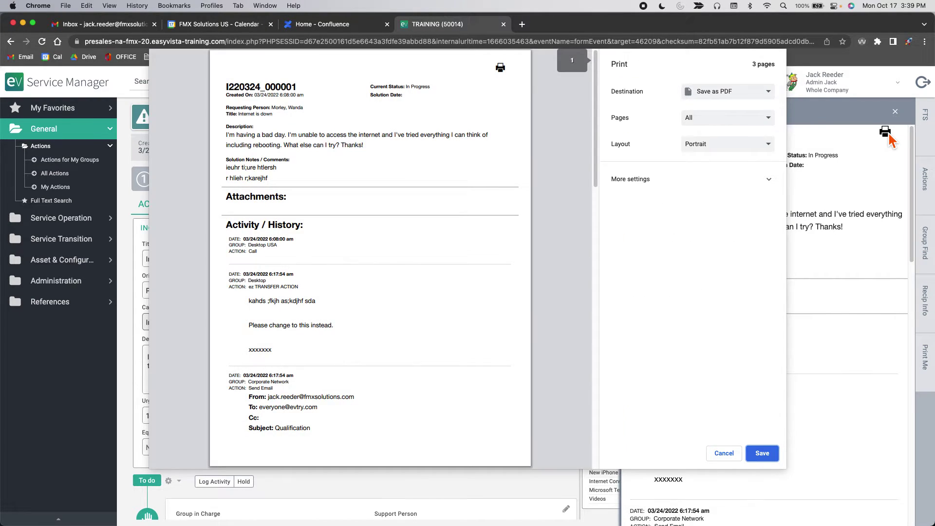